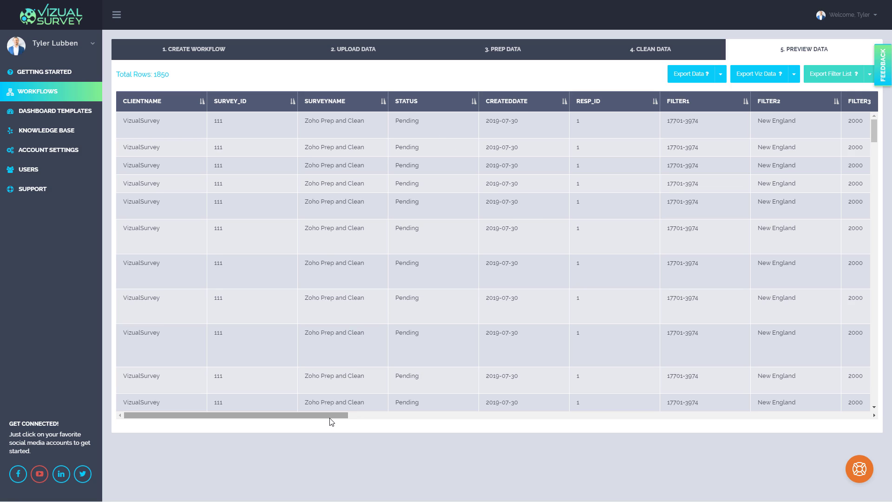
drag(330, 419, 640, 409)
drag(549, 414, 241, 385)
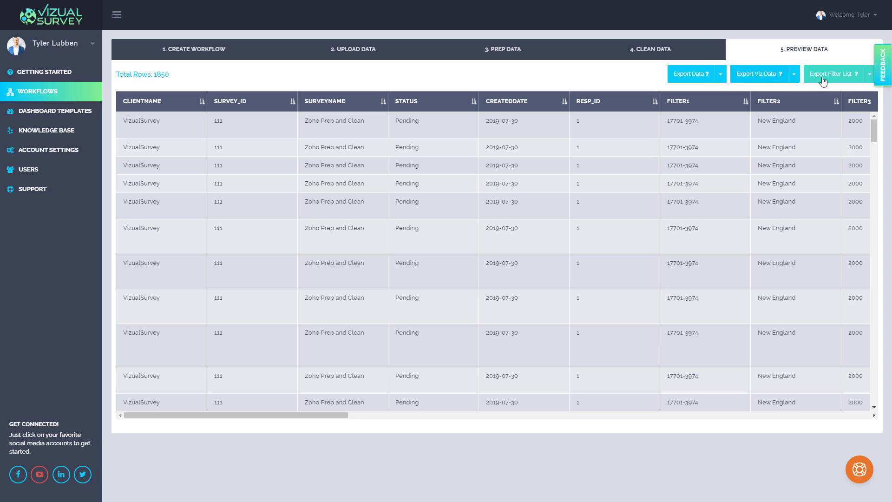
click(721, 74)
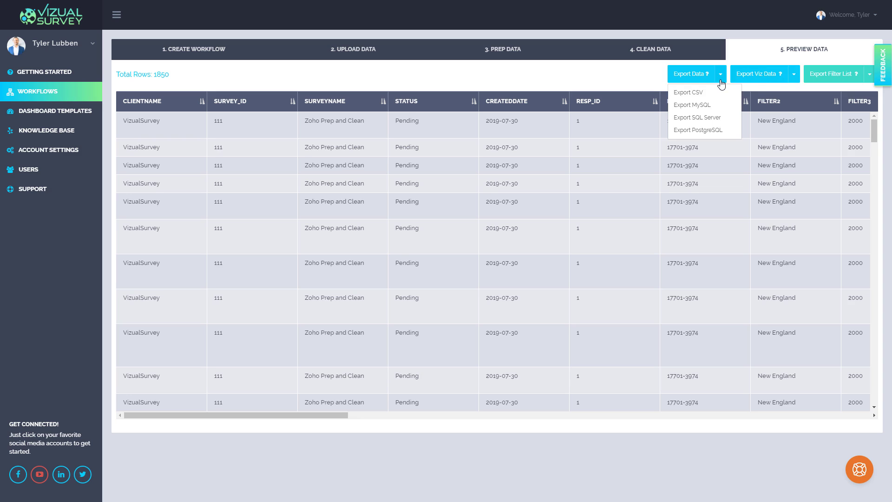
click(635, 82)
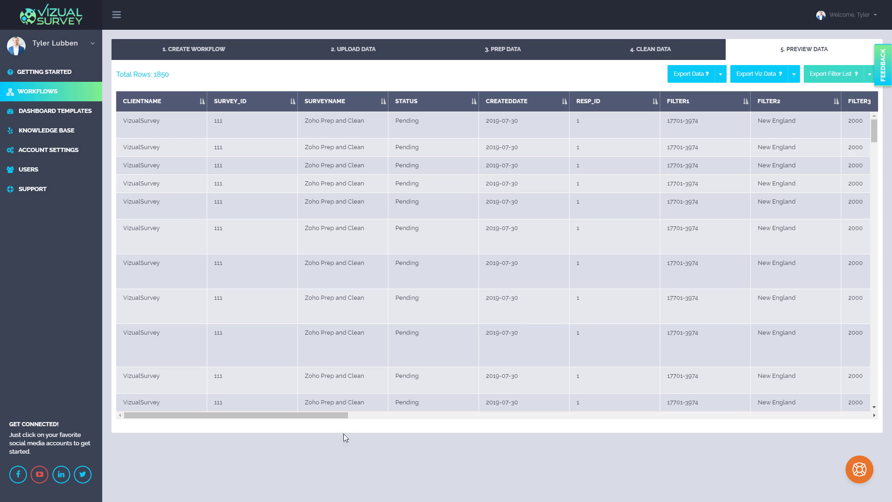
drag(333, 413, 417, 425)
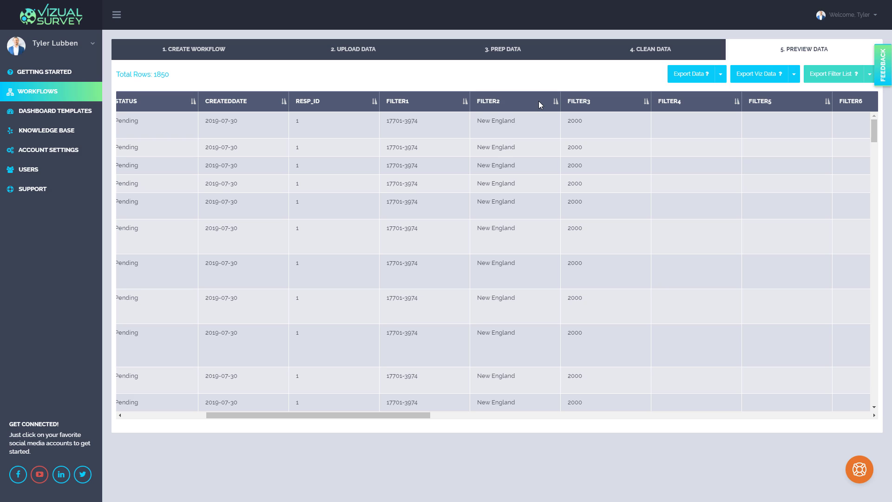
Step: Export the Viz Data of the Zoho Prep and Clean survey as a CSV file
click(795, 78)
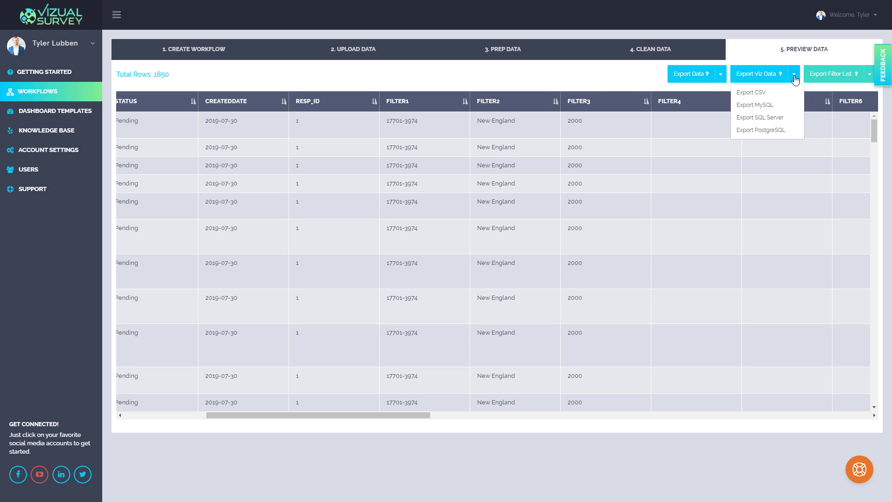
click(755, 93)
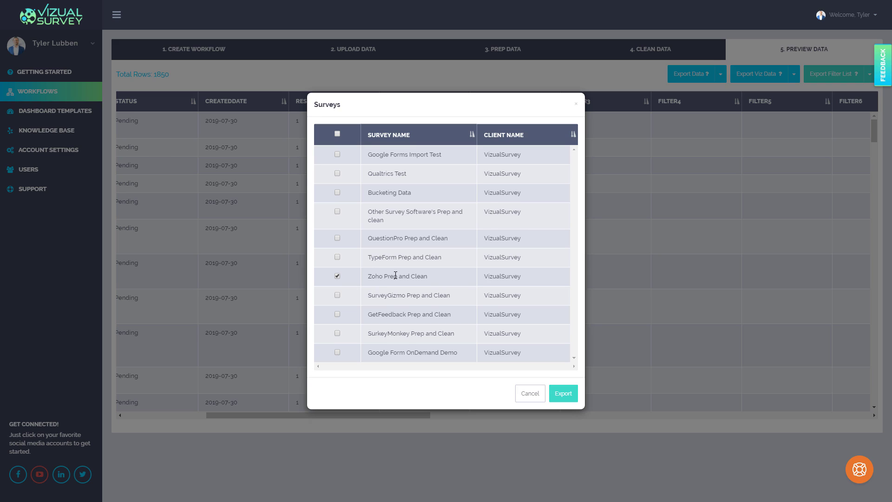
click(557, 396)
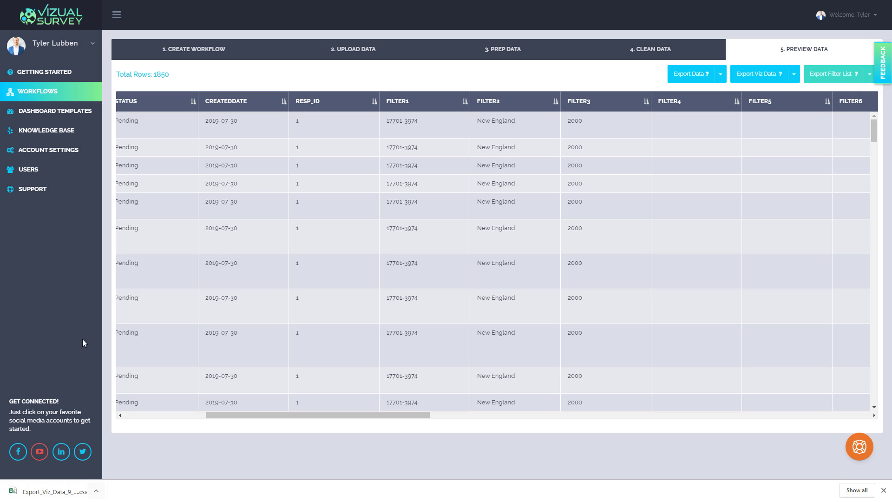
Step: Open the survey dashboard templates page and review the offered templates down to Qlik
click(58, 114)
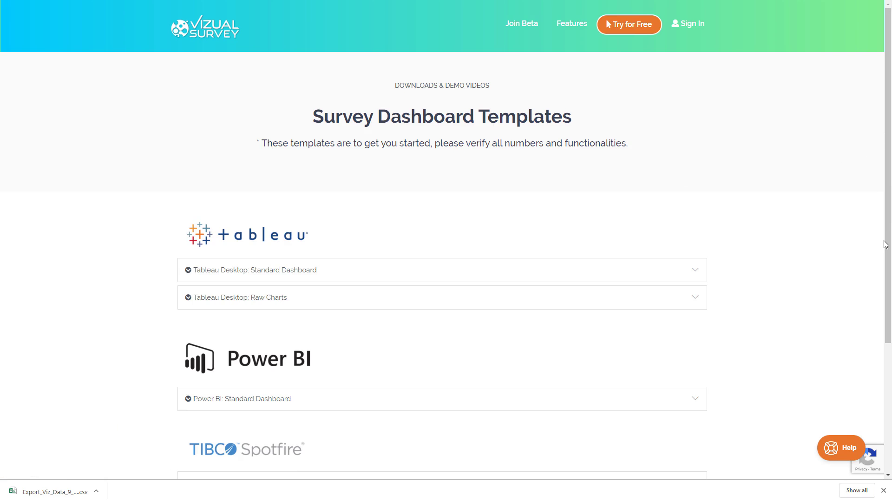
scroll(598, 390, down, 4)
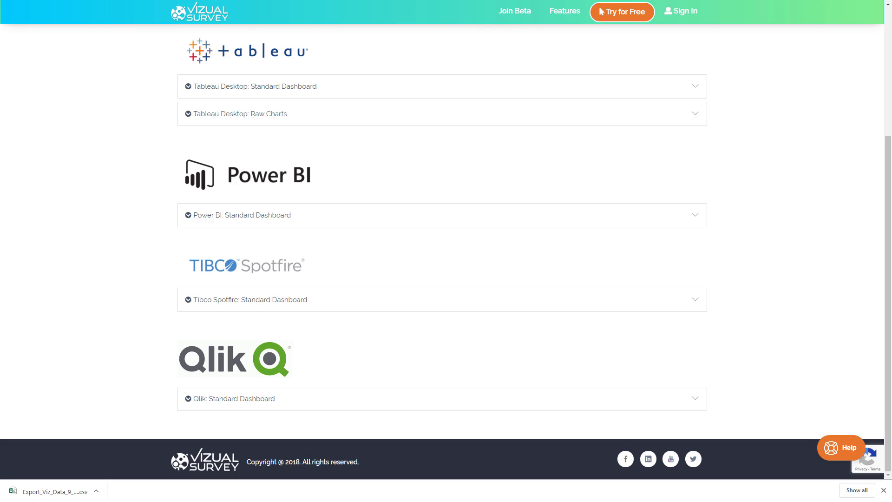
Step: Switch to Qlik Sense Desktop, open the first Single Response/Multiple Choice sheet, and inspect its Abbreviation filter and the list of sheets
key(alt+Tab)
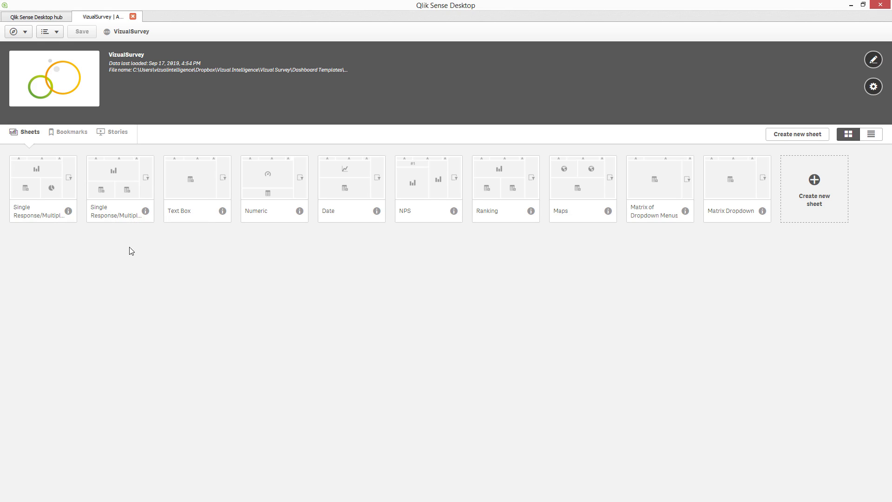
click(33, 190)
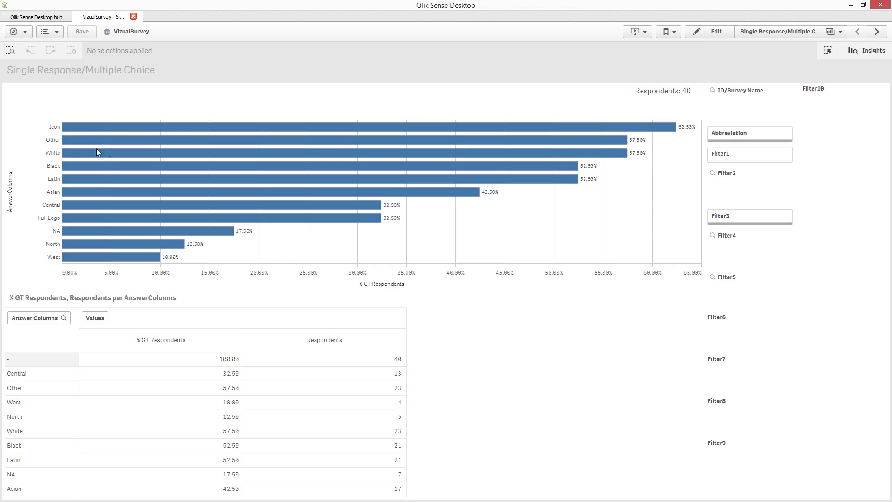
click(739, 138)
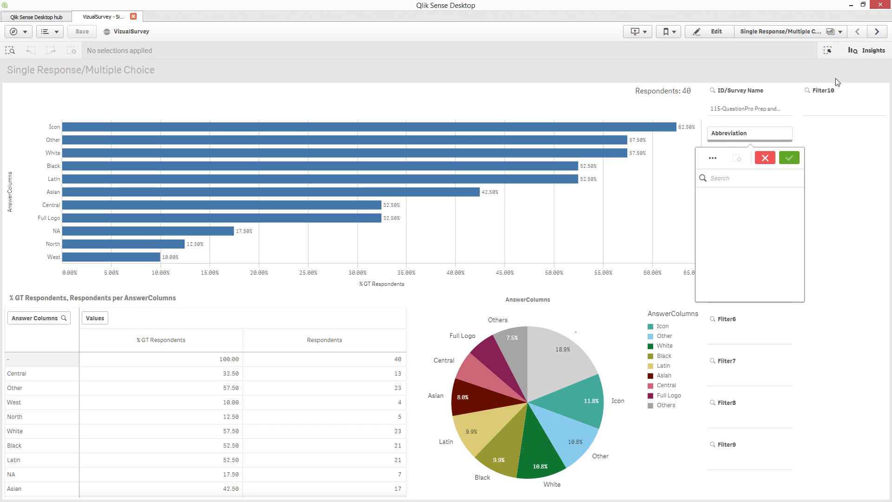
click(810, 38)
click(809, 37)
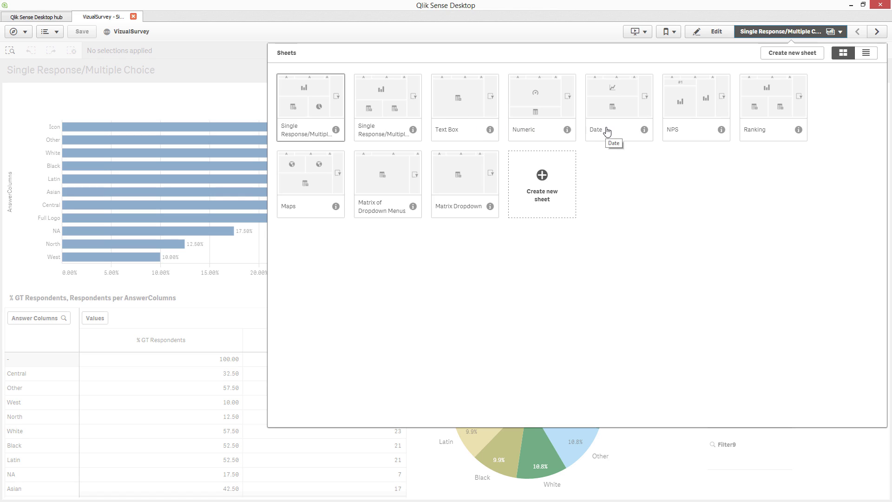
click(235, 108)
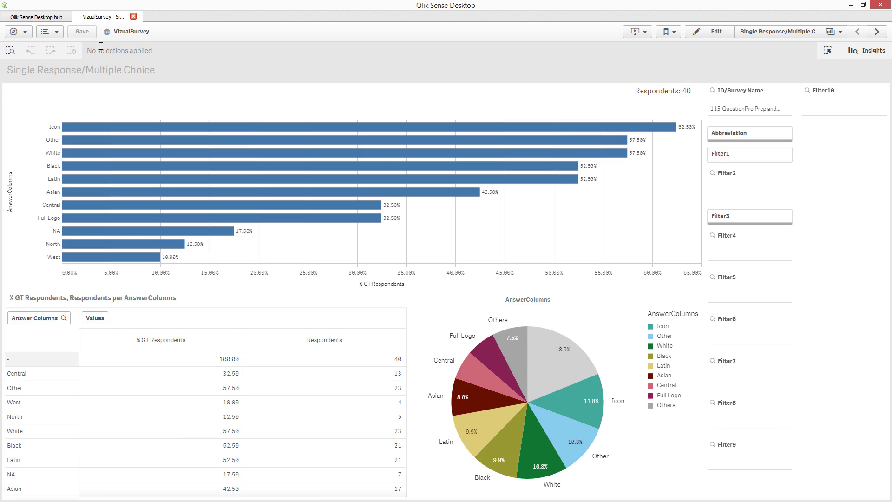
Step: Open the data load editor and show the unlocked Auto-generated section's script through the Geographic Data load
click(27, 32)
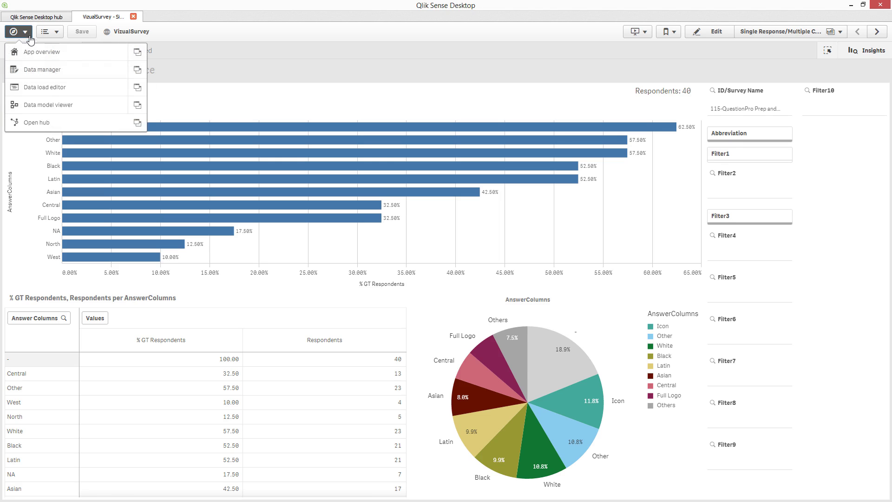
click(50, 90)
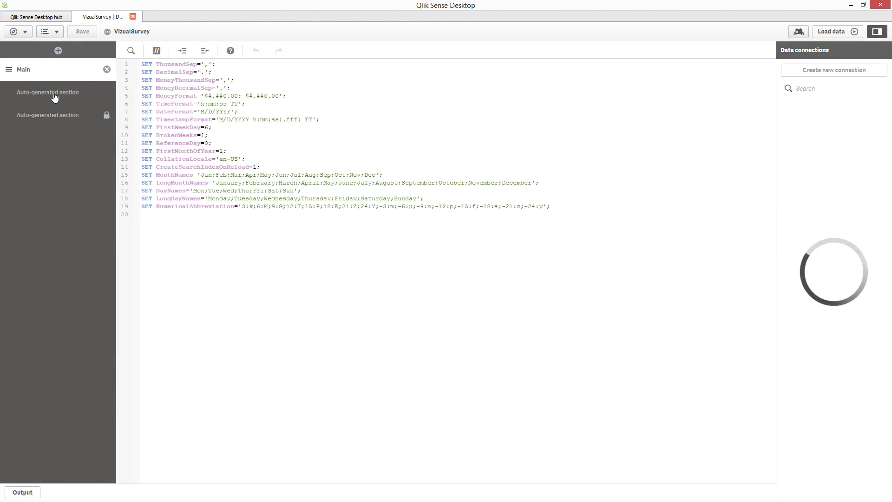
click(41, 93)
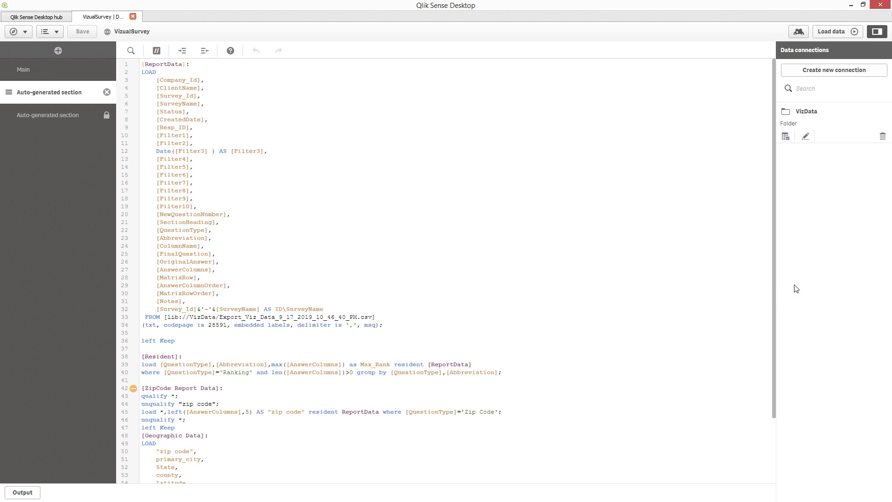
drag(773, 299, 774, 347)
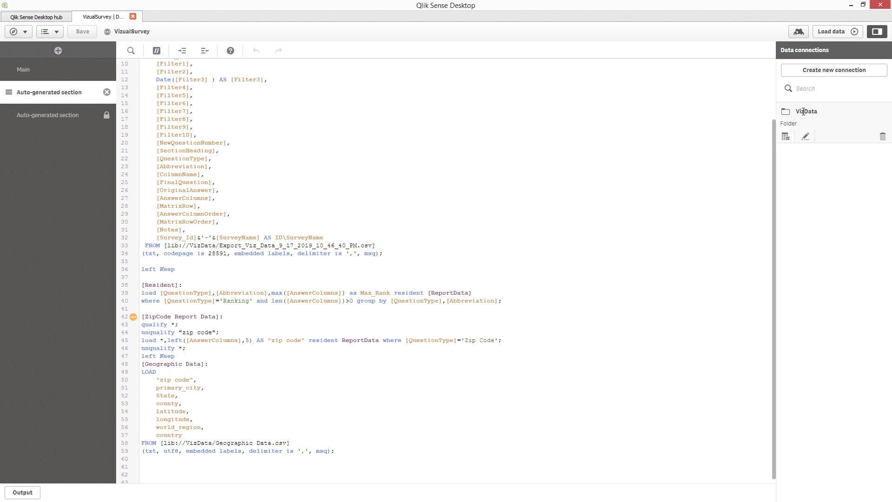
Step: Open the VizData folder connection for editing and copy the folder location from the file properties of Export_Viz_Data_9_17_2019_10_46_40_PM.csv in File Explorer
click(807, 138)
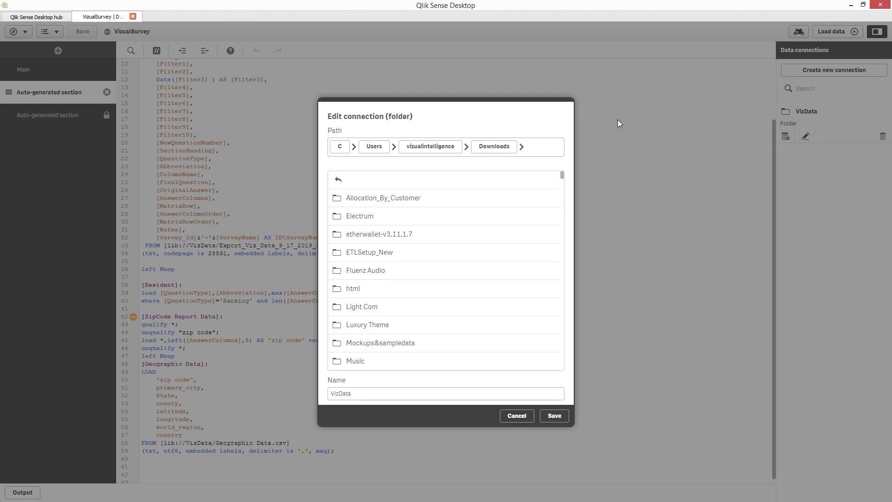
click(548, 142)
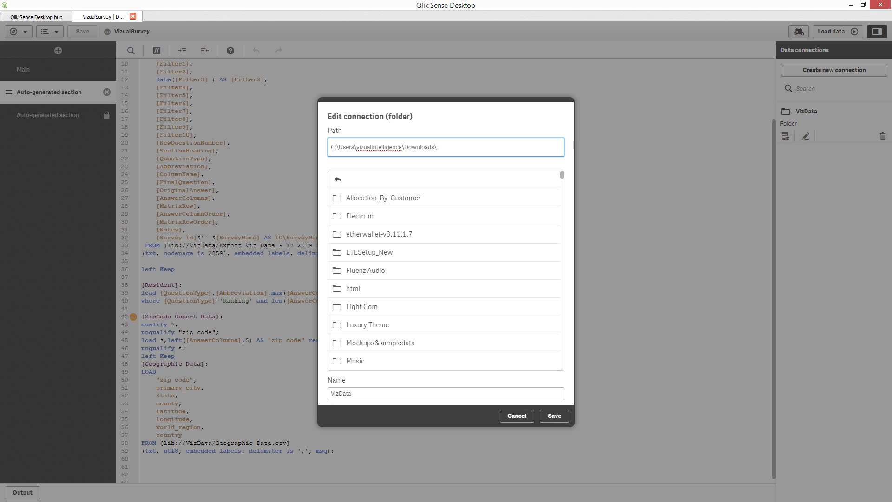
key(alt+Tab)
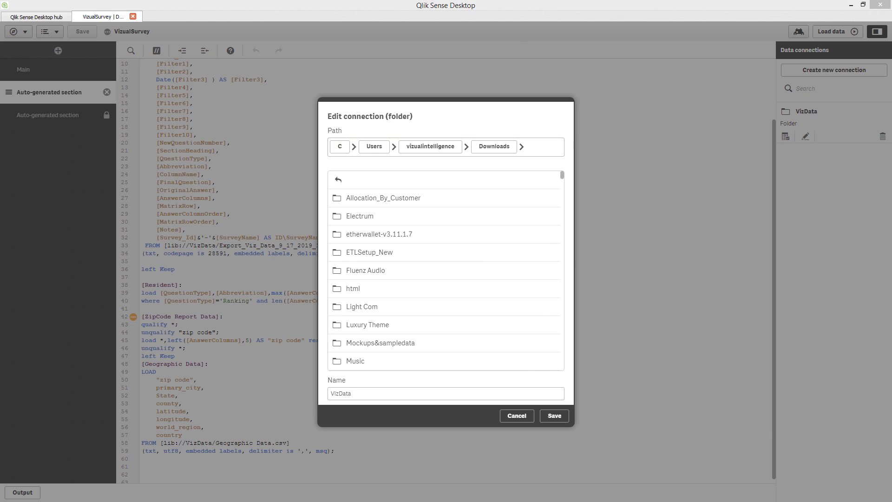
key(alt+Tab)
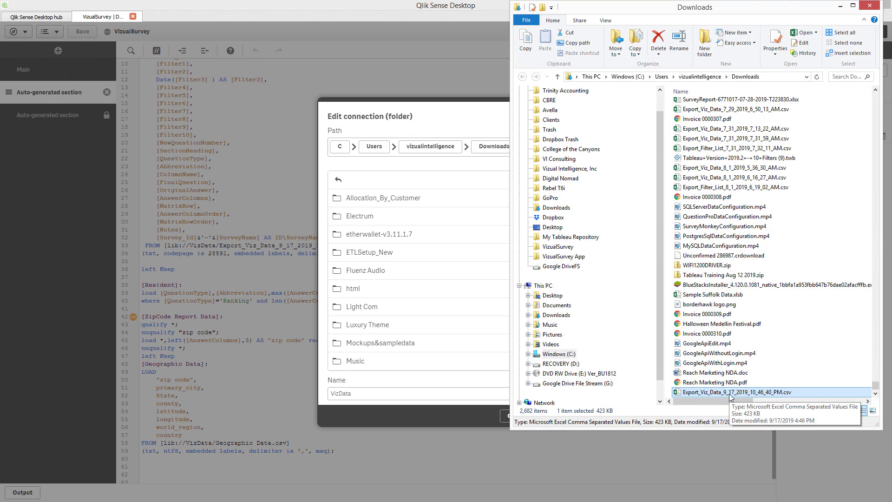
right_click(729, 394)
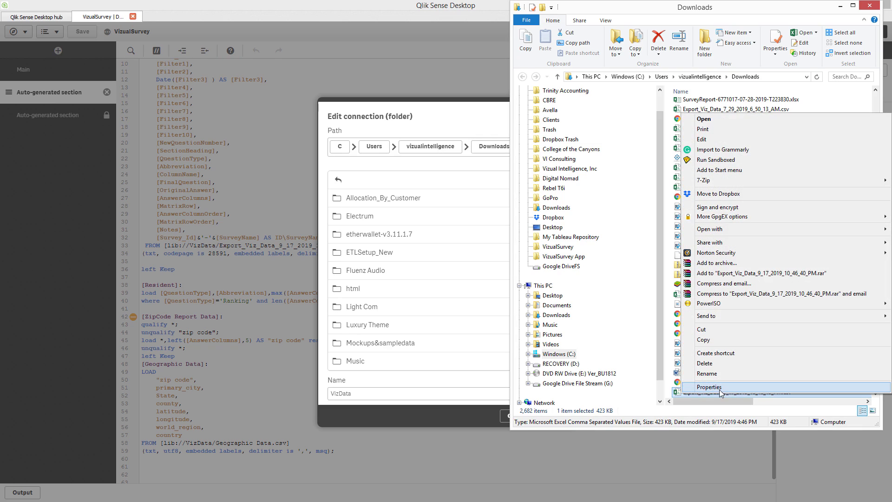
click(719, 387)
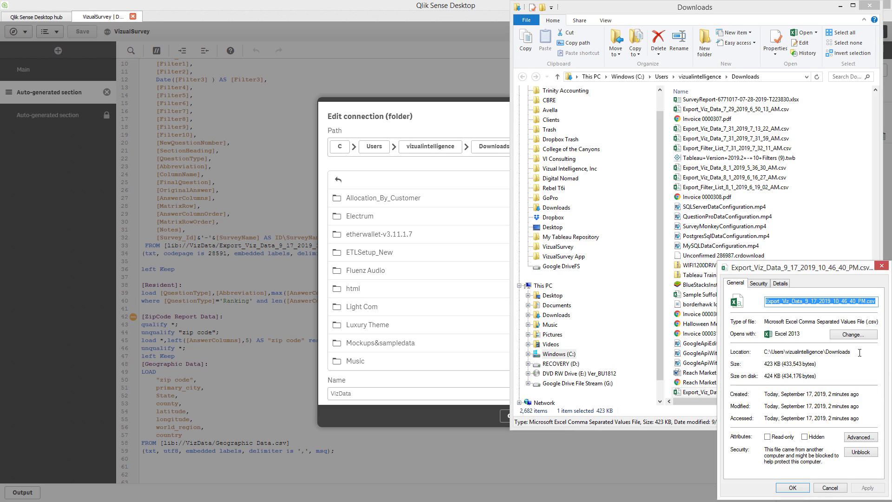
drag(859, 352, 765, 351)
key(ctrl+c)
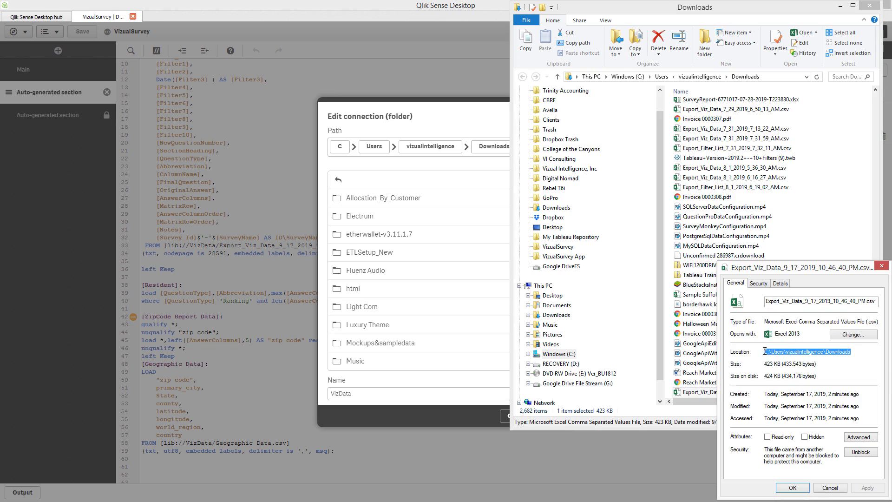
Step: Set the VizData connection's path to C:\Users\vizualintelligence\Downloads and save the connection
click(468, 145)
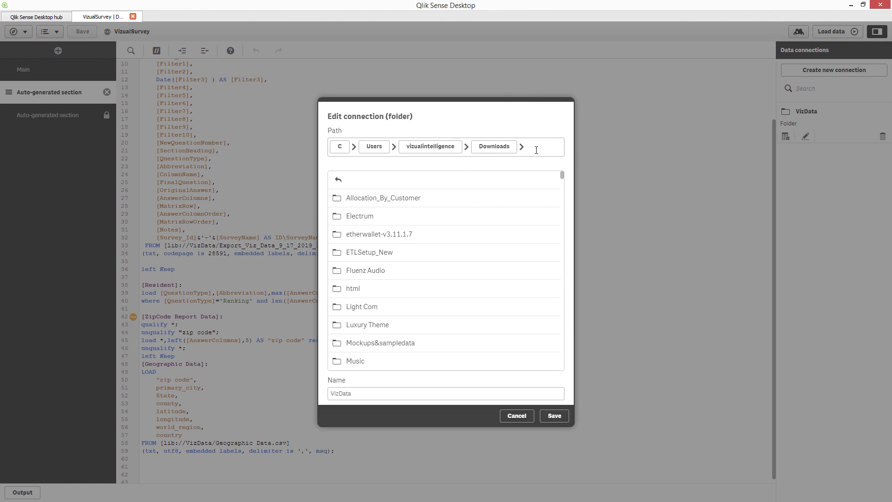
click(536, 150)
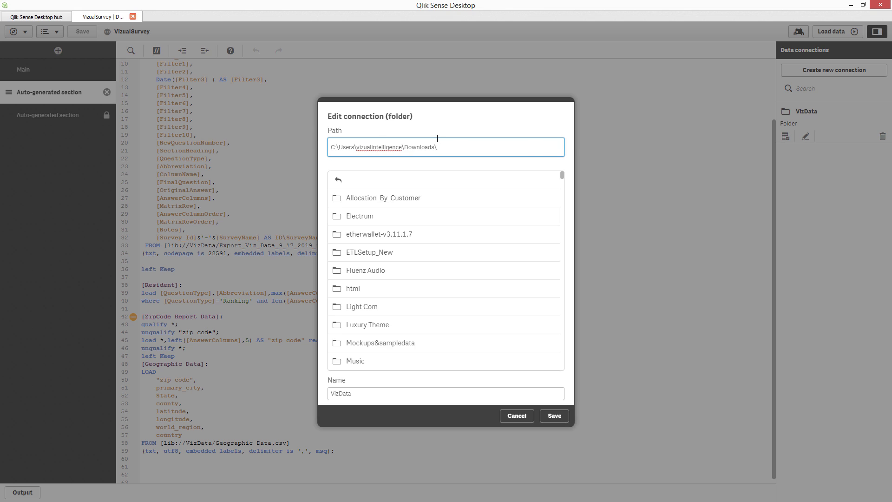
key(ctrl+a)
key(ctrl+v)
key(Return)
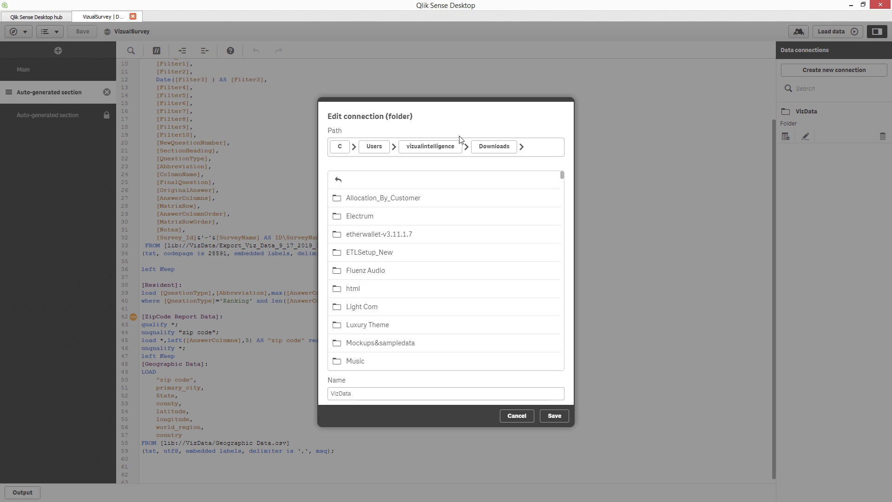
click(553, 417)
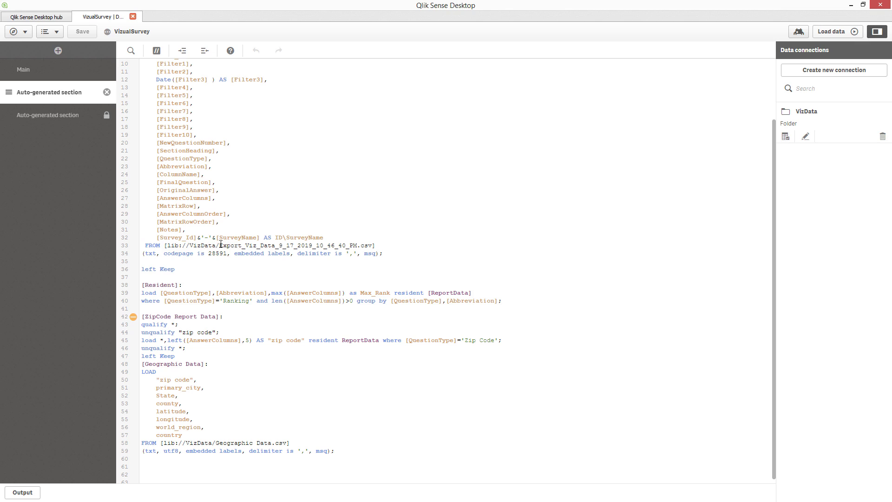
Step: Copy the exported CSV's file name from its properties and replace the file name in the script's line 33 with Export_Viz_Data_9_17_2019_10_46_40_PM.csv
drag(221, 245, 374, 246)
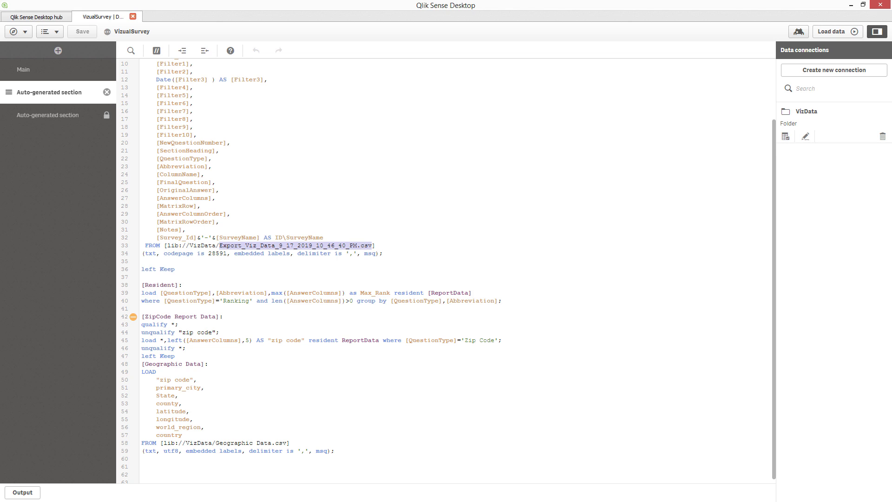
key(alt+Tab)
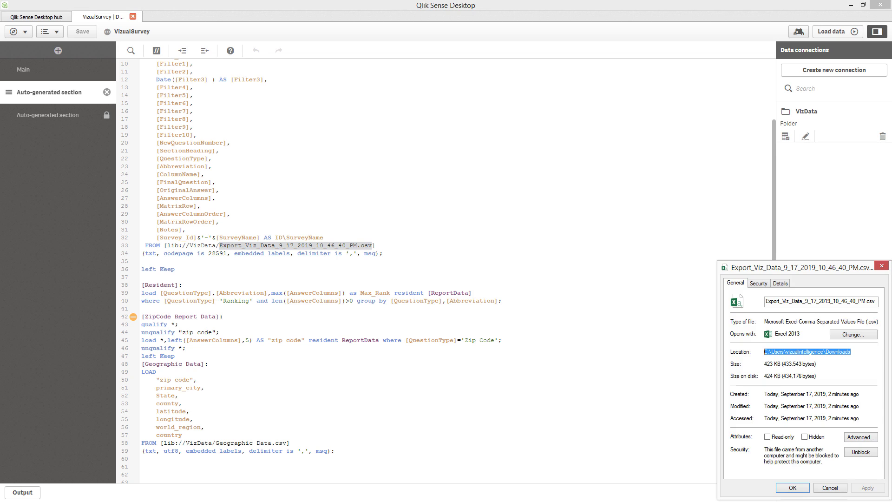
click(807, 305)
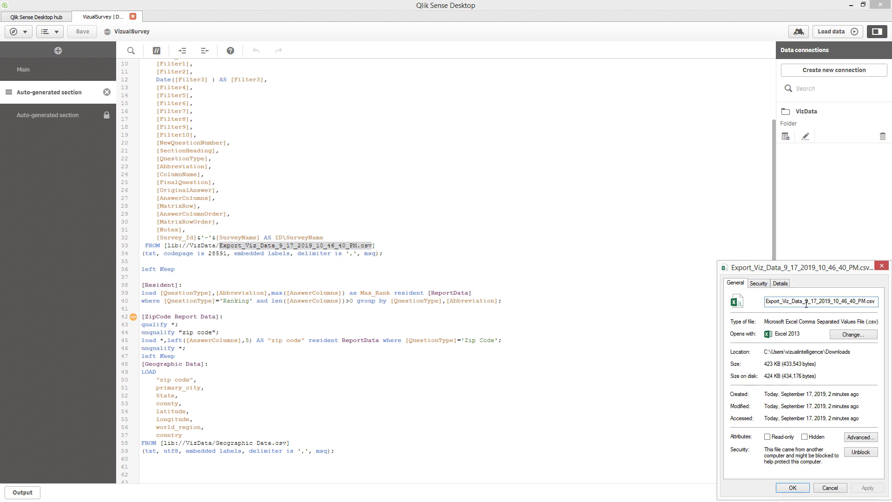
double_click(806, 305)
key(ctrl+c)
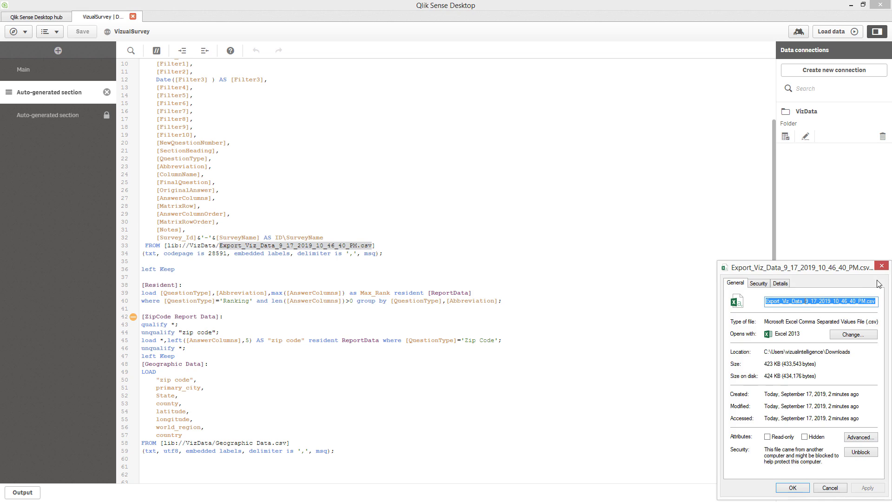
click(882, 267)
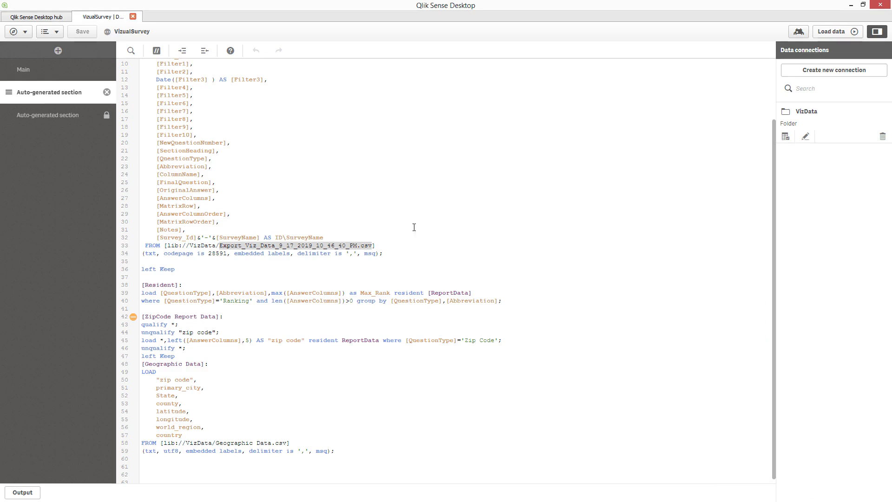
click(377, 245)
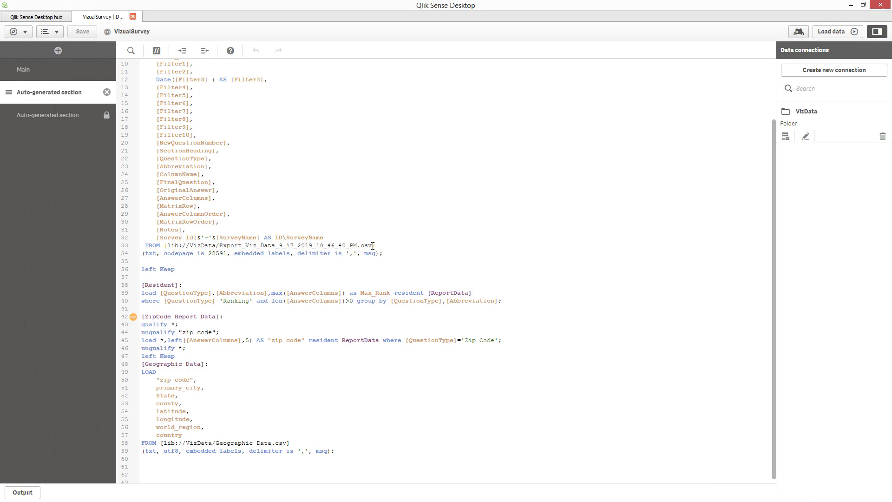
drag(376, 244, 221, 245)
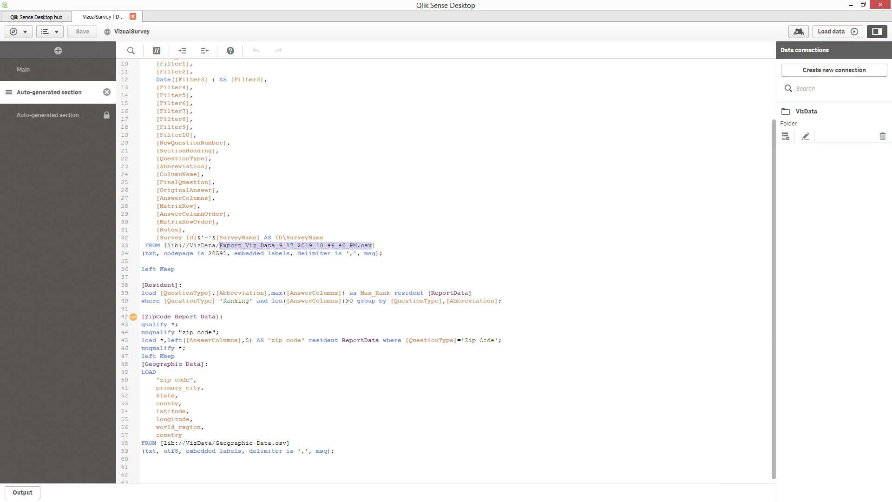
key(ctrl+v)
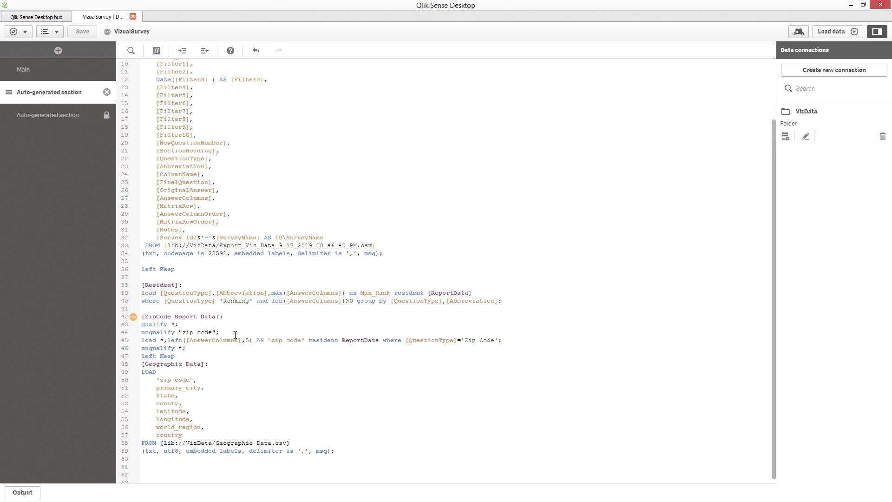
Step: Review the VizData connection's folder path without changing it, and check the CSV file name on line 33 of the script
click(808, 139)
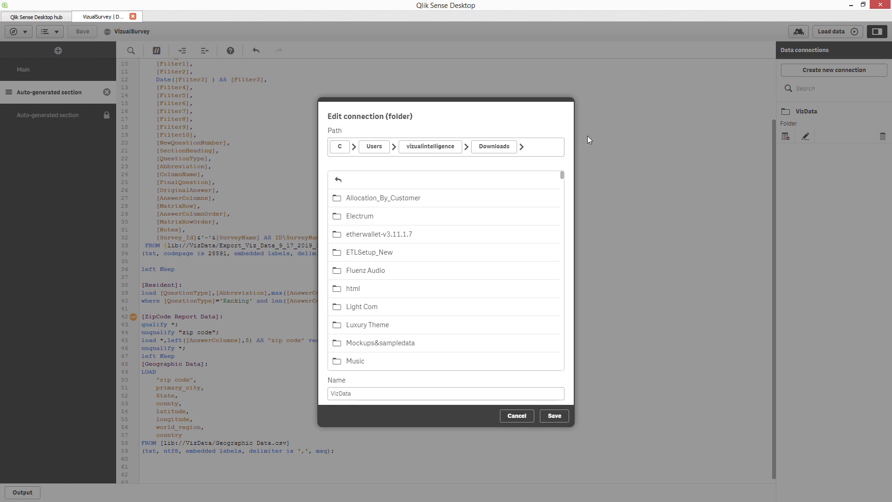
click(516, 418)
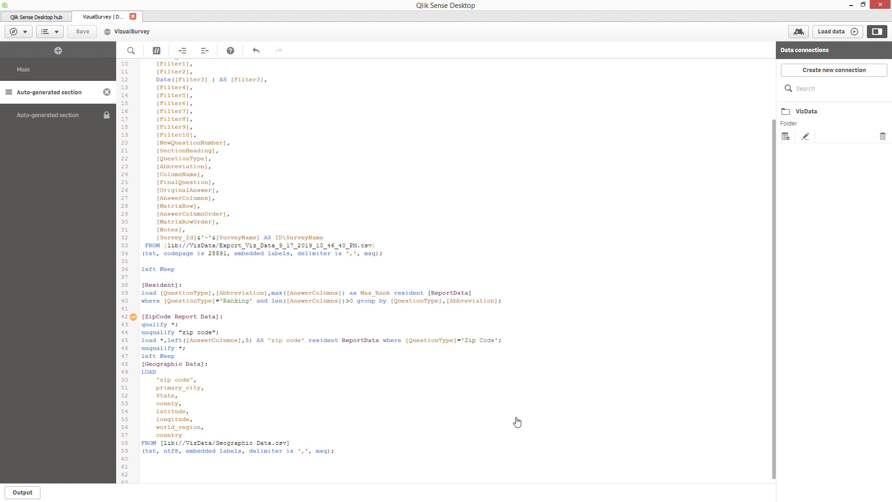
drag(372, 247, 221, 245)
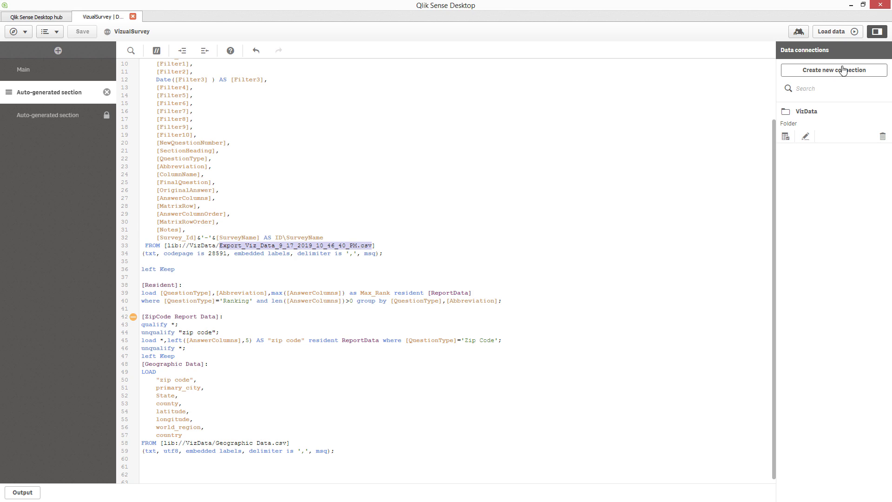
Step: Load the data with the updated script and dismiss the error message and the load progress window
click(841, 36)
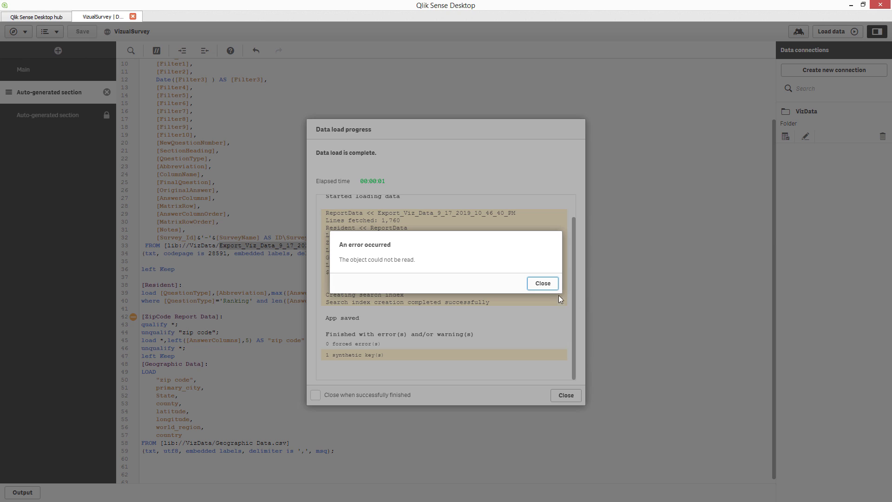
click(547, 284)
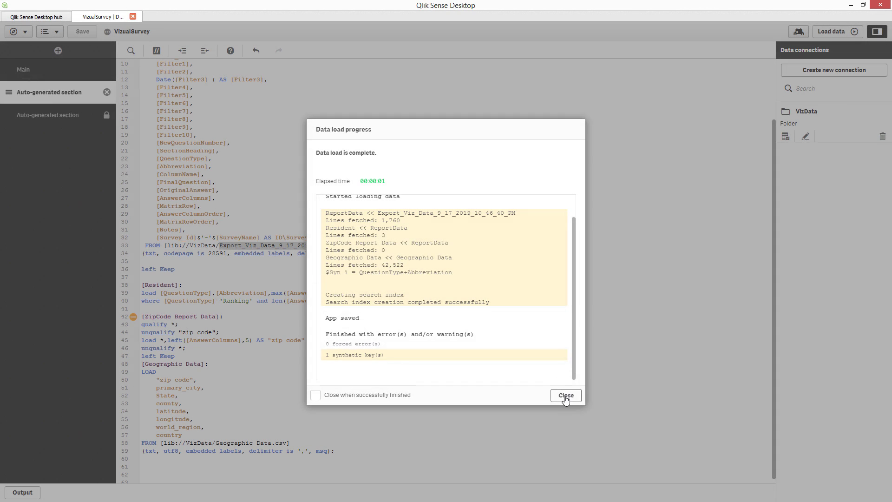
click(566, 395)
Step: Return to the app overview and open the first Single Response/Multiple Choice sheet
click(25, 33)
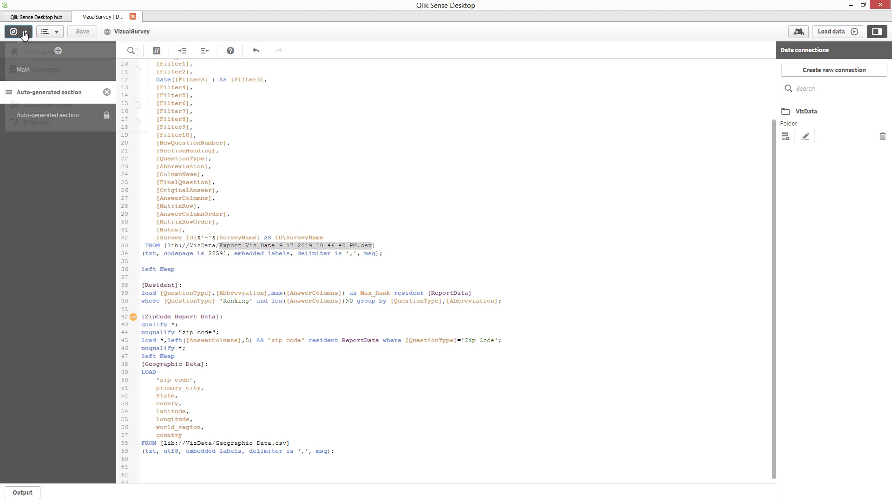
click(45, 53)
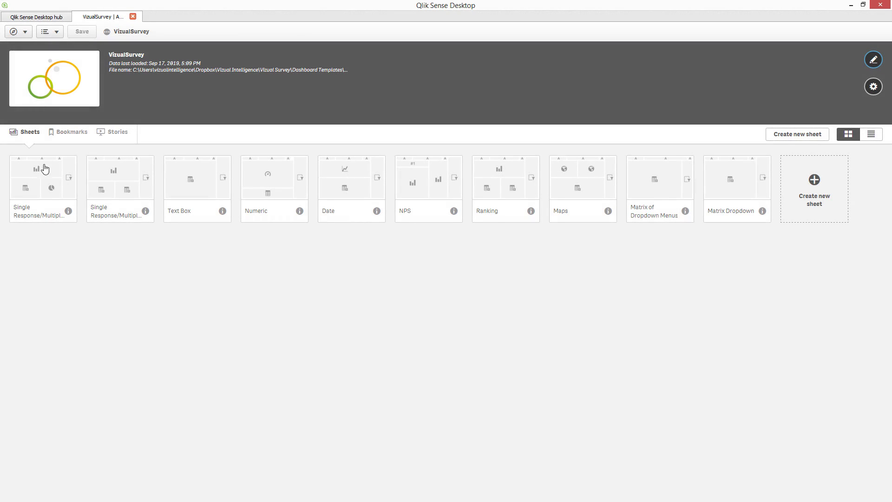
click(48, 190)
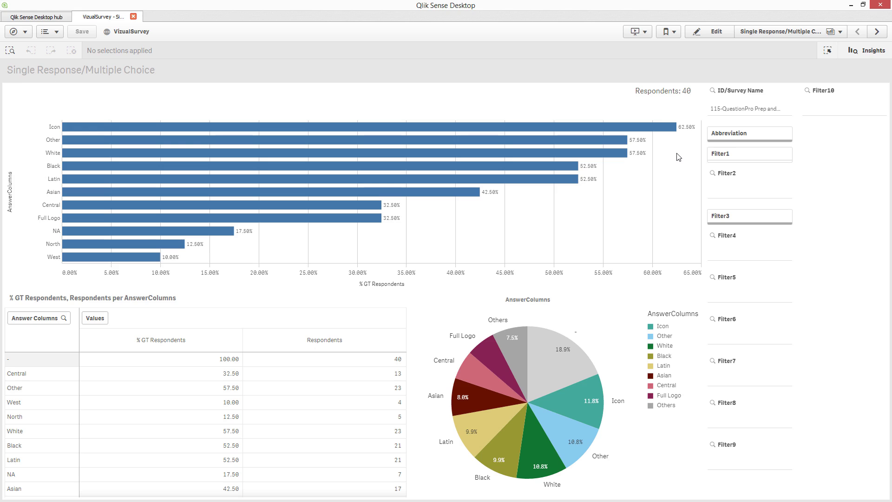
Step: Start editing the sheet and examine the bar chart's sorting, general and presentation settings
click(711, 32)
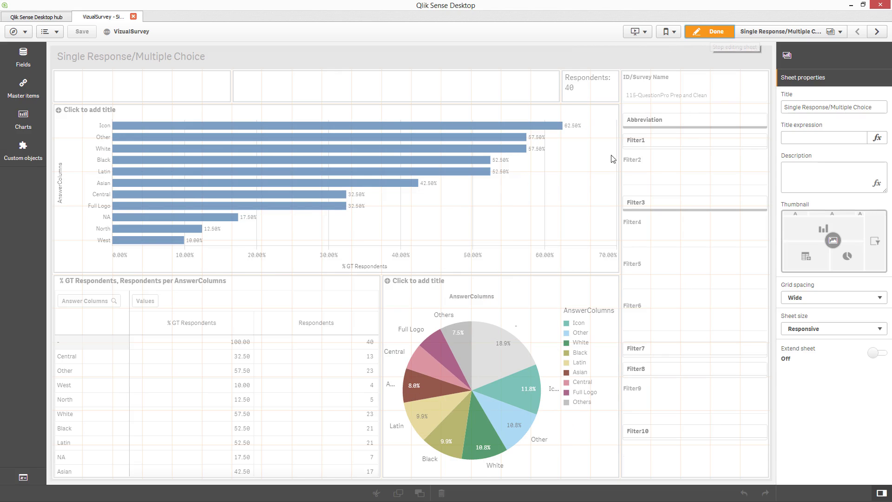
click(556, 167)
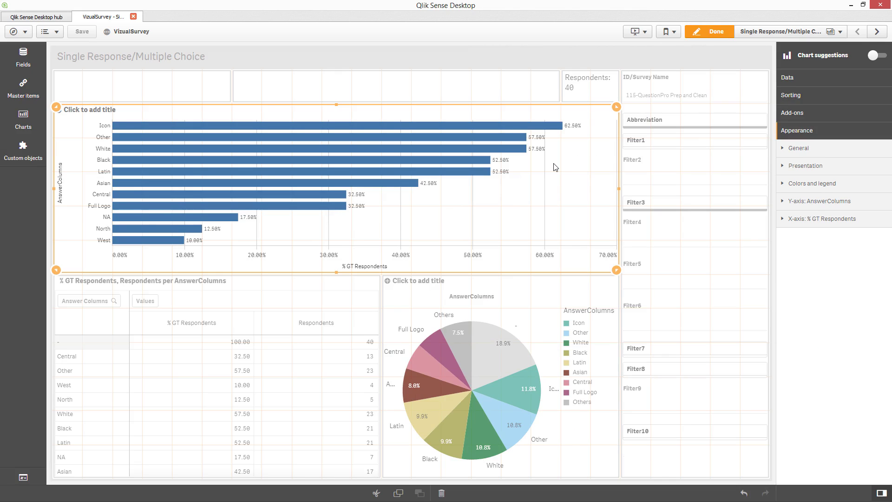
click(800, 96)
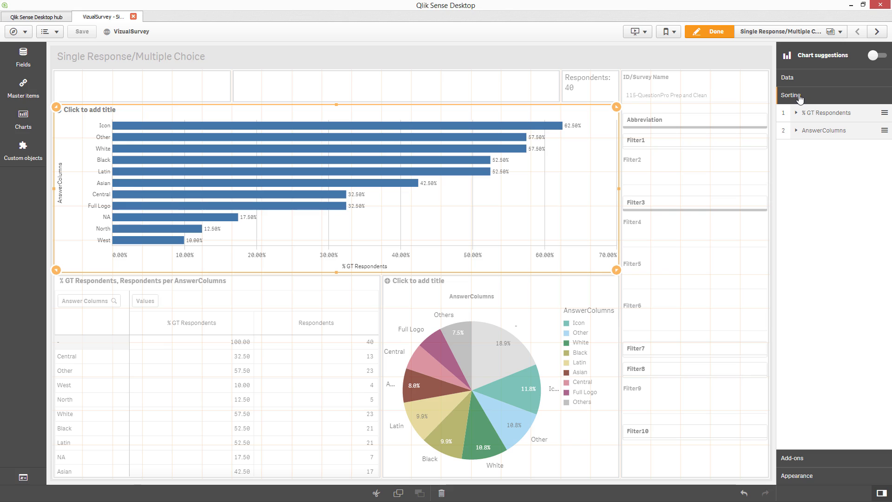
click(793, 476)
click(808, 154)
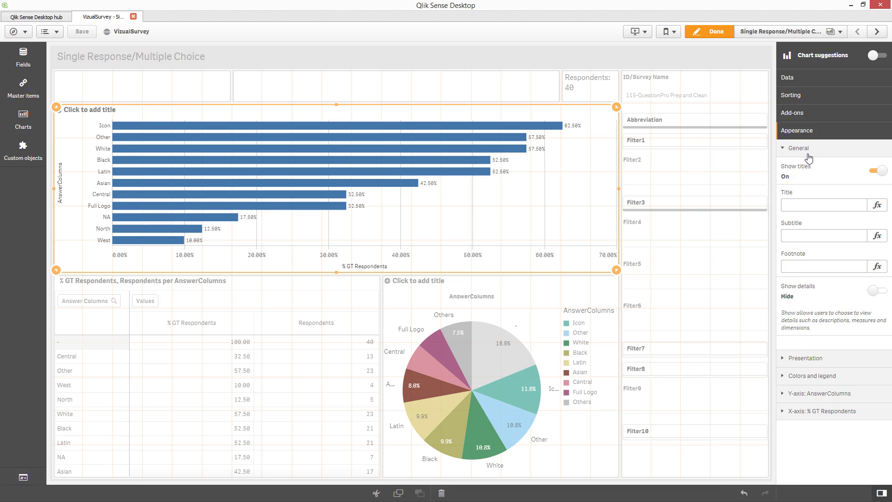
click(811, 360)
scroll(850, 279, down, 3)
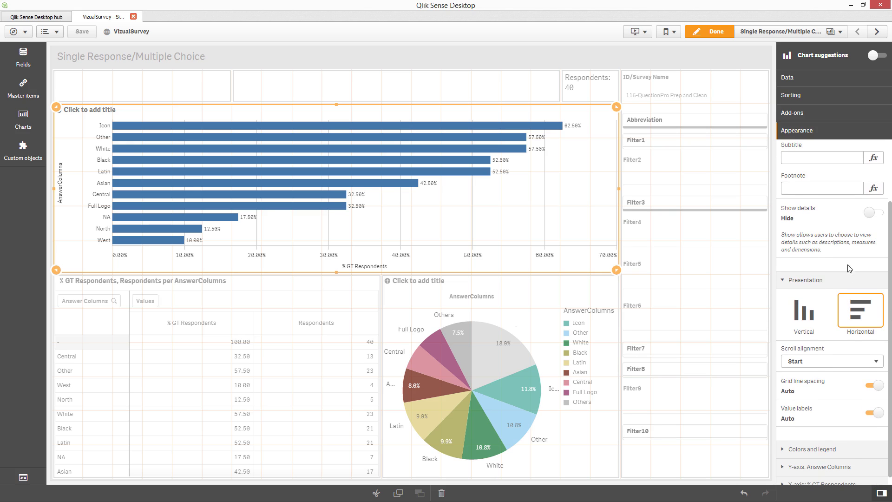
Step: Switch the bar chart's colors from Auto to Custom and show the single color options
click(829, 452)
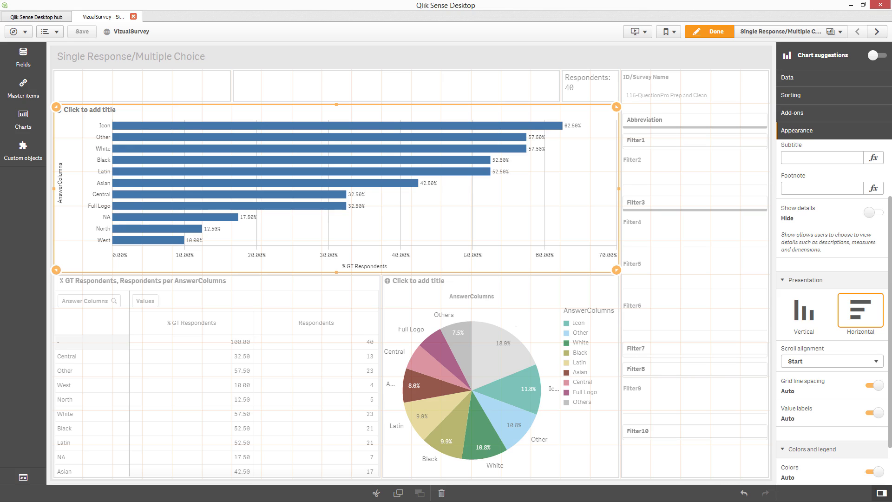
click(875, 471)
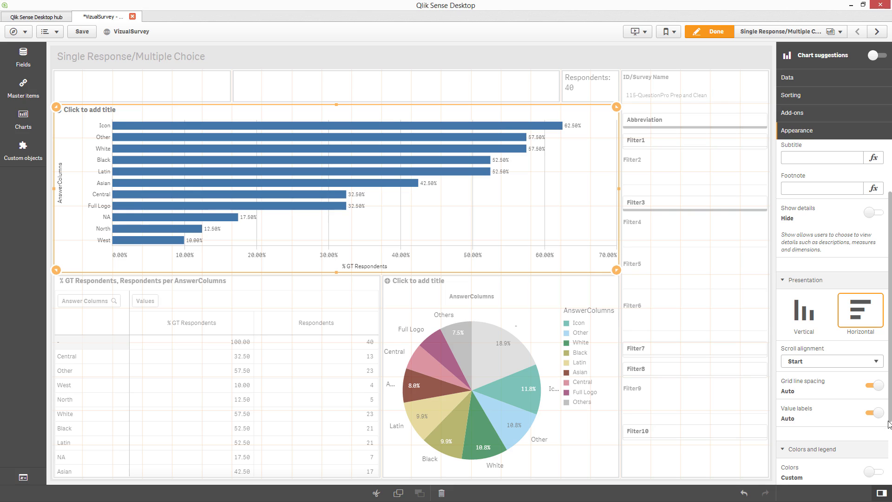
scroll(889, 437, down, 2)
scroll(889, 450, down, 3)
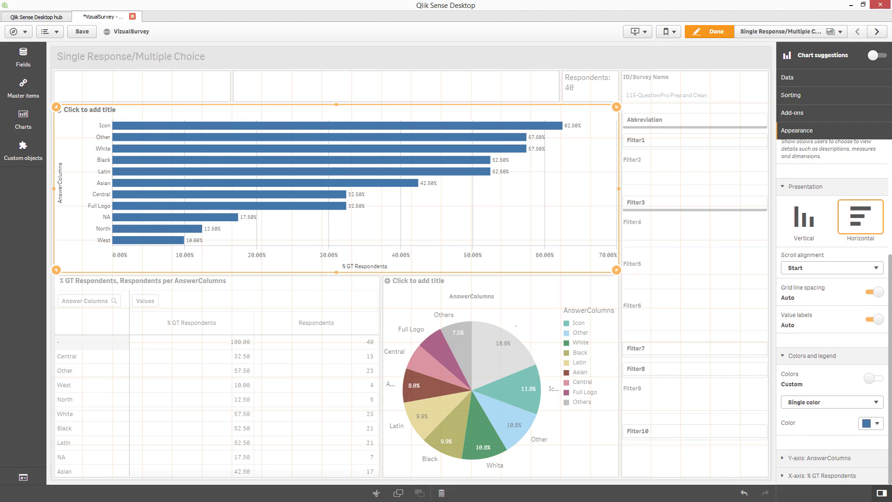
Step: Select the AnswerColumns pie chart to show its appearance settings
click(583, 295)
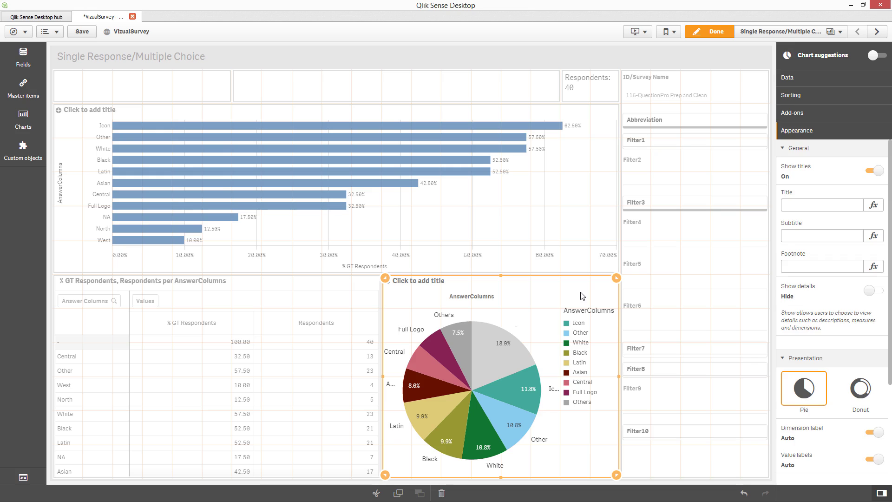